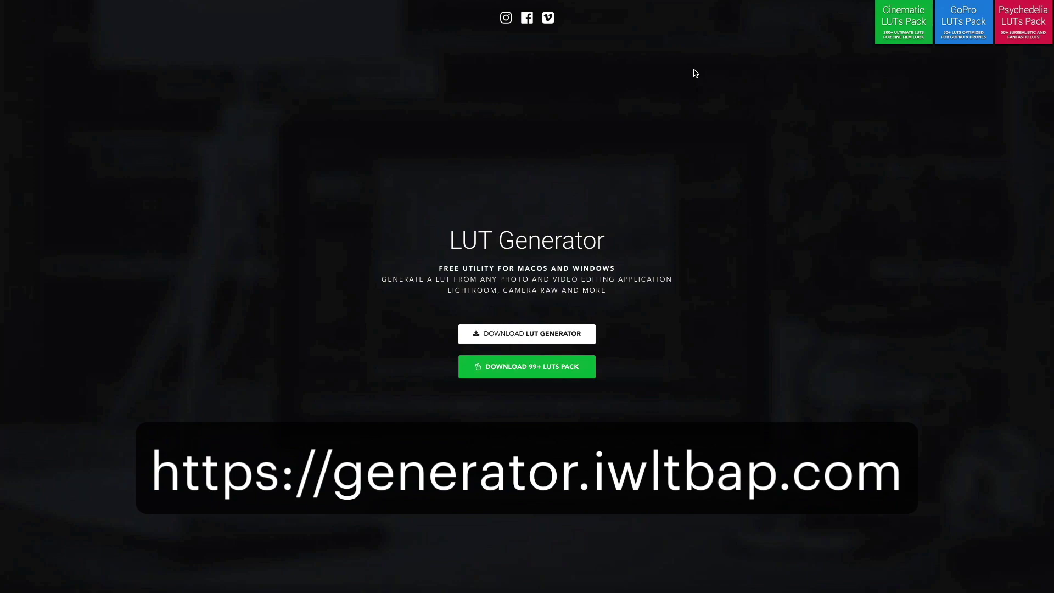
# Go from the download section to the LUT Generator's pay-what-you-want purchase page.
pyautogui.click(550, 360)
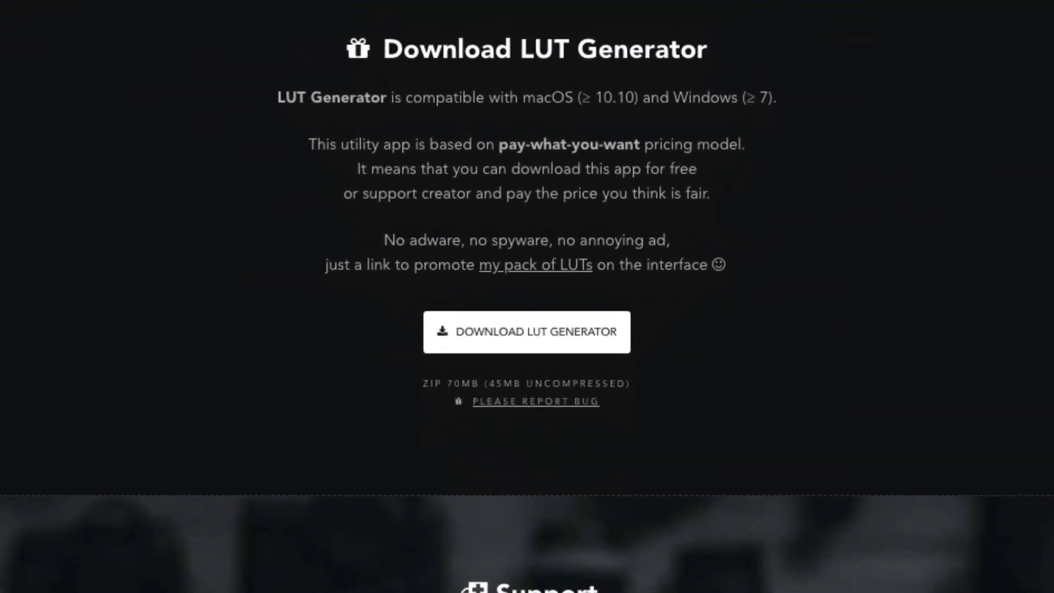
pyautogui.click(556, 331)
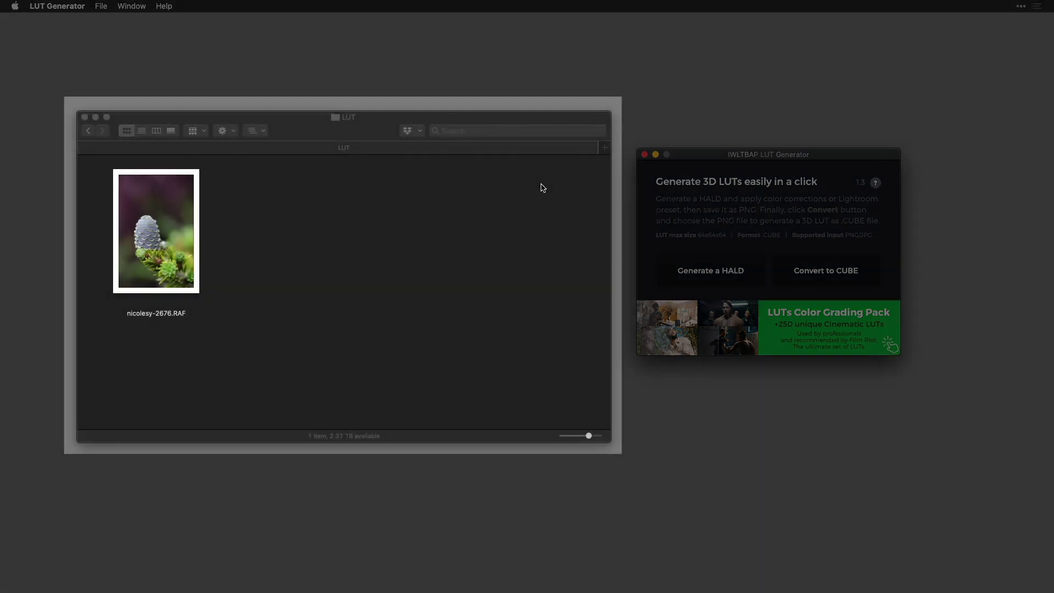
# Bring the LUT folder forward, glance at the Luminar space, then return to the generator desktop.
pyautogui.click(542, 188)
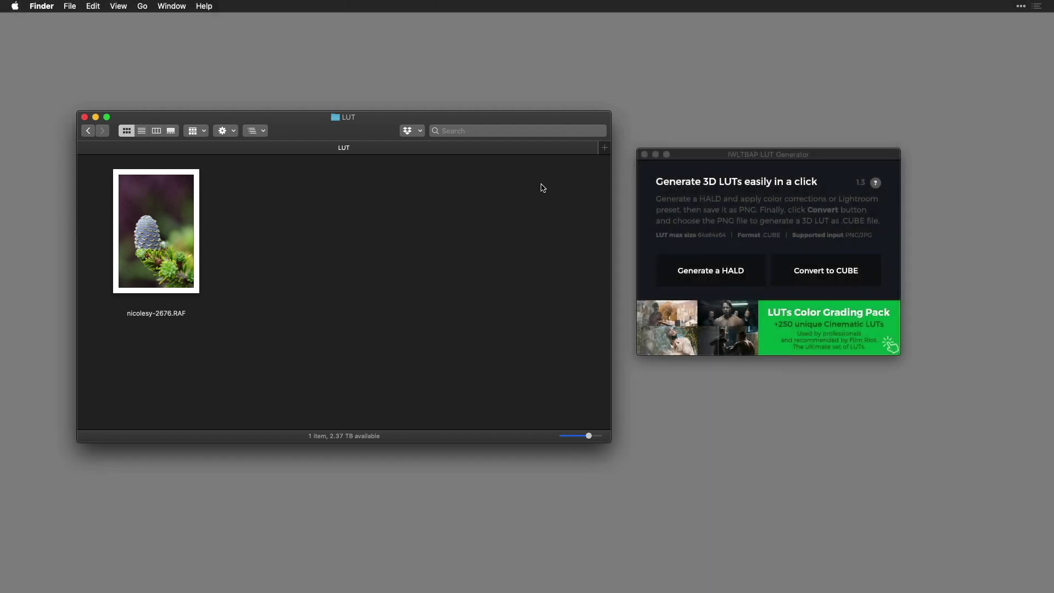
pyautogui.hotkey('ctrl', 'Left')
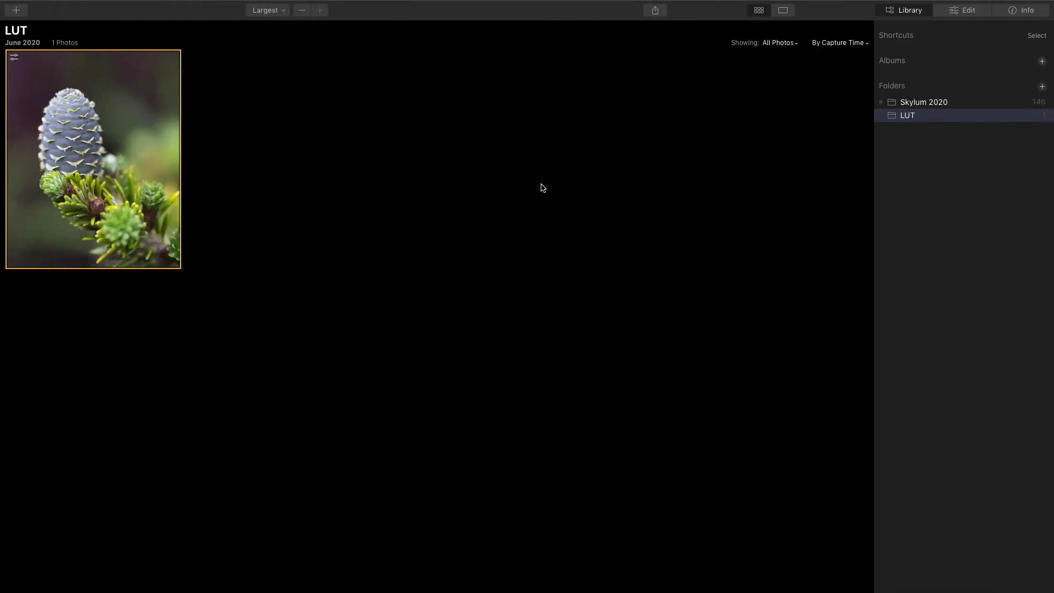
pyautogui.hotkey('ctrl', 'Right')
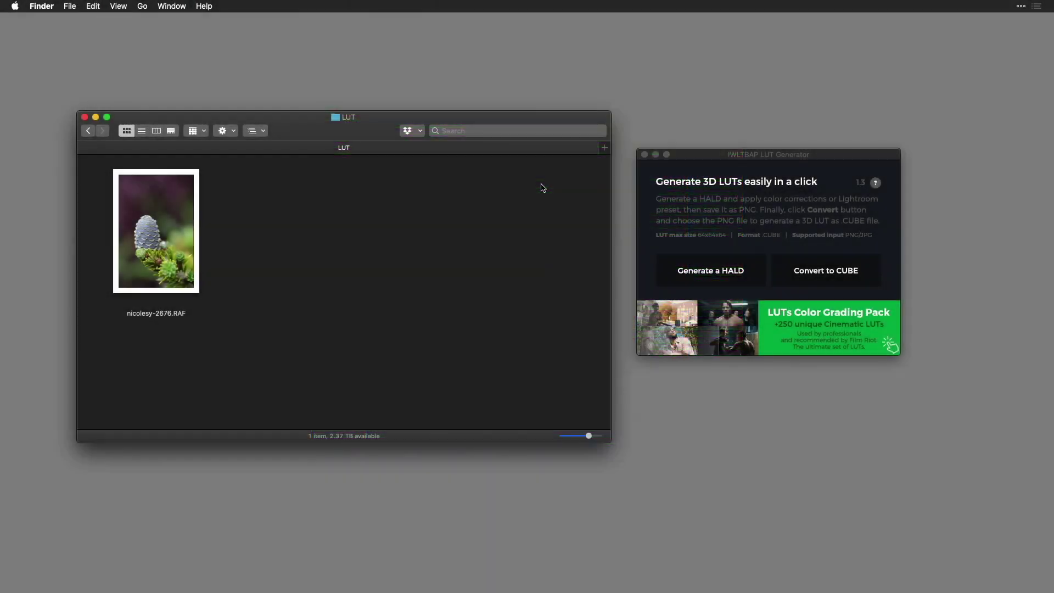
# Generate a neutral HALD image, Neutral-512.png, into the LUT folder and view it in Luminar.
pyautogui.click(683, 144)
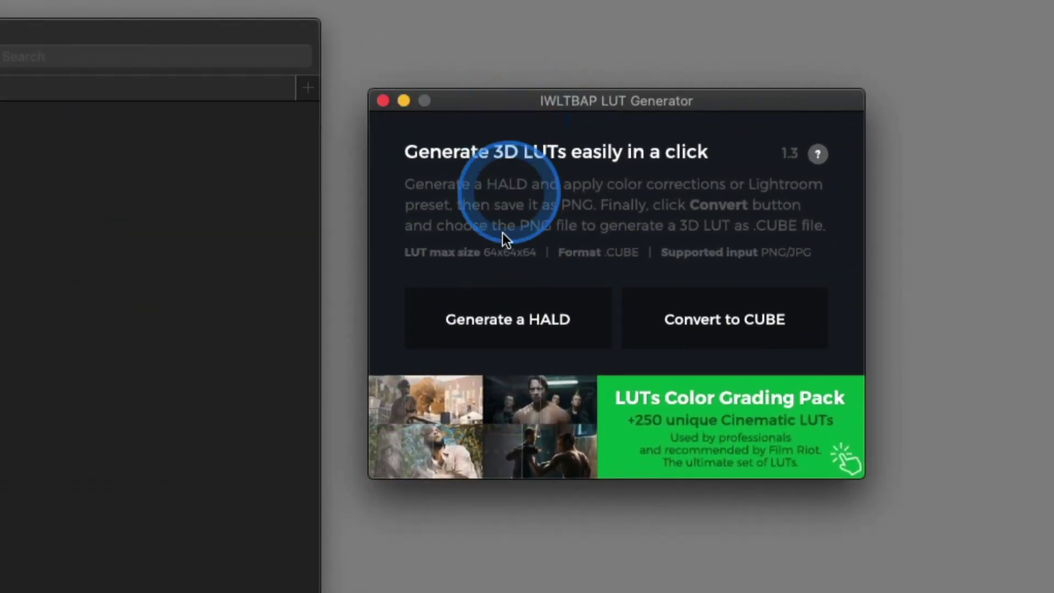
pyautogui.click(508, 319)
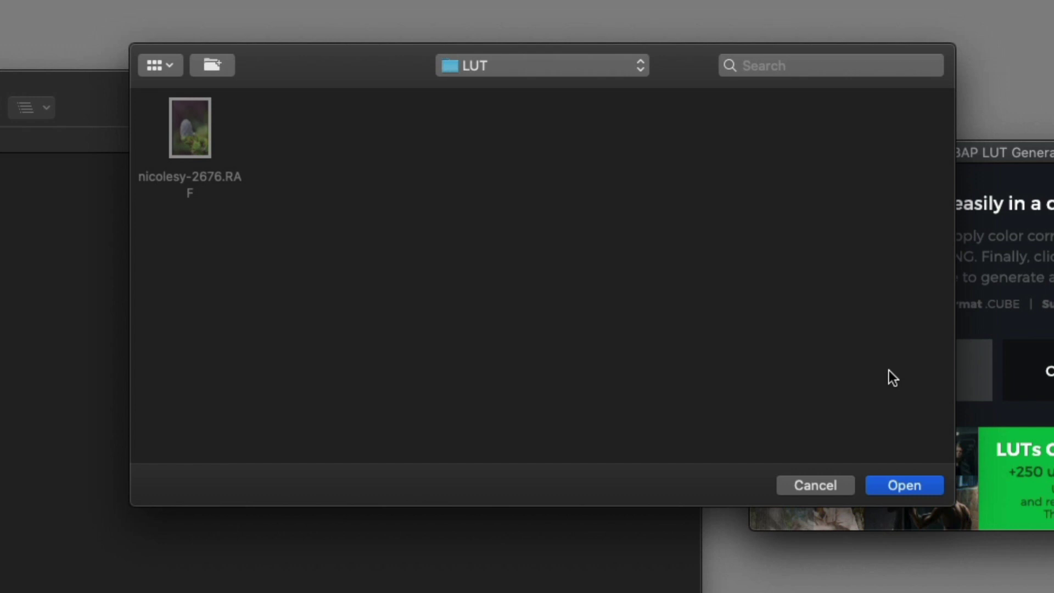
pyautogui.click(901, 484)
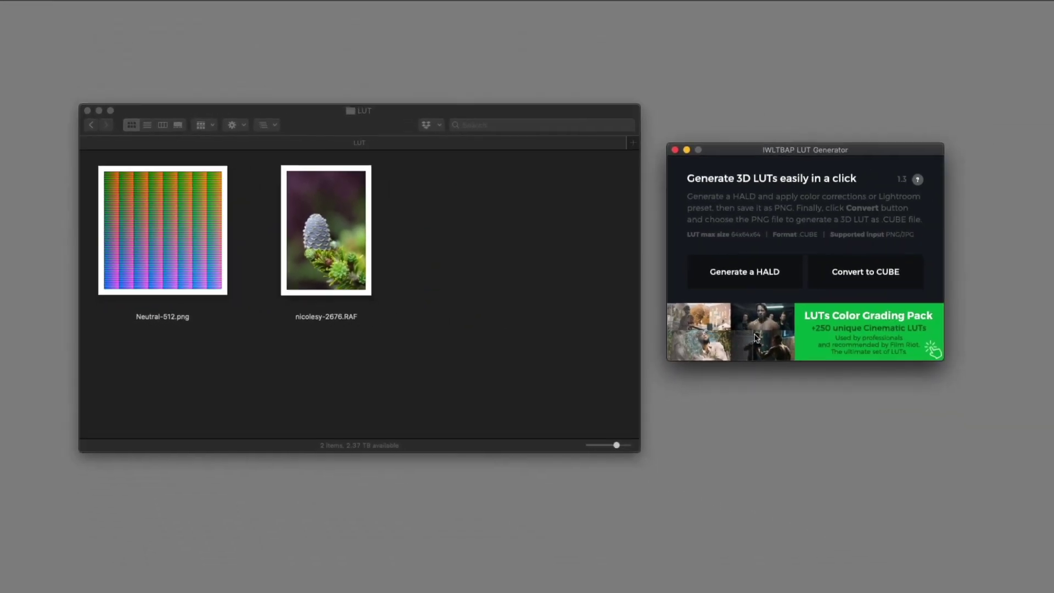
pyautogui.hotkey('ctrl', 'Left')
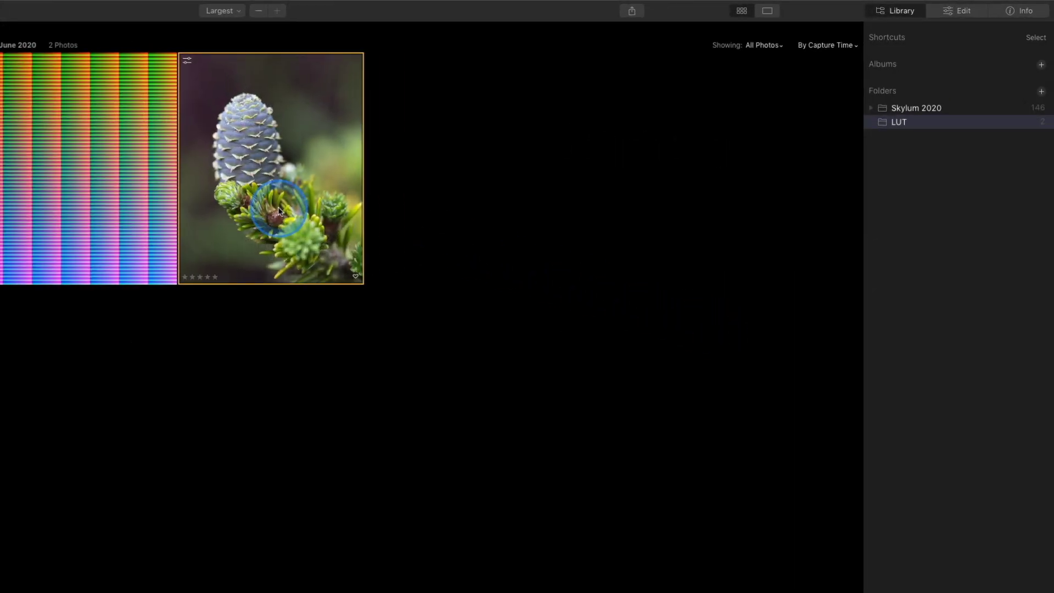
# Open the pine-cone RAF photo in Luminar's Edit view.
pyautogui.click(908, 16)
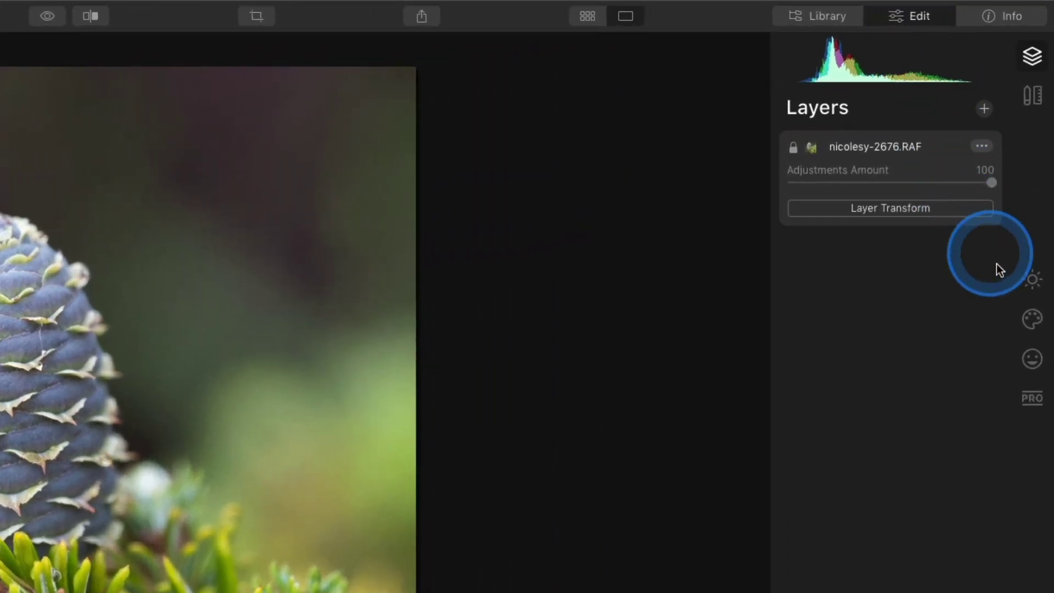
# Apply a Matte Look with Amount 66, Fade 45 and Contrast 64.
pyautogui.click(1036, 260)
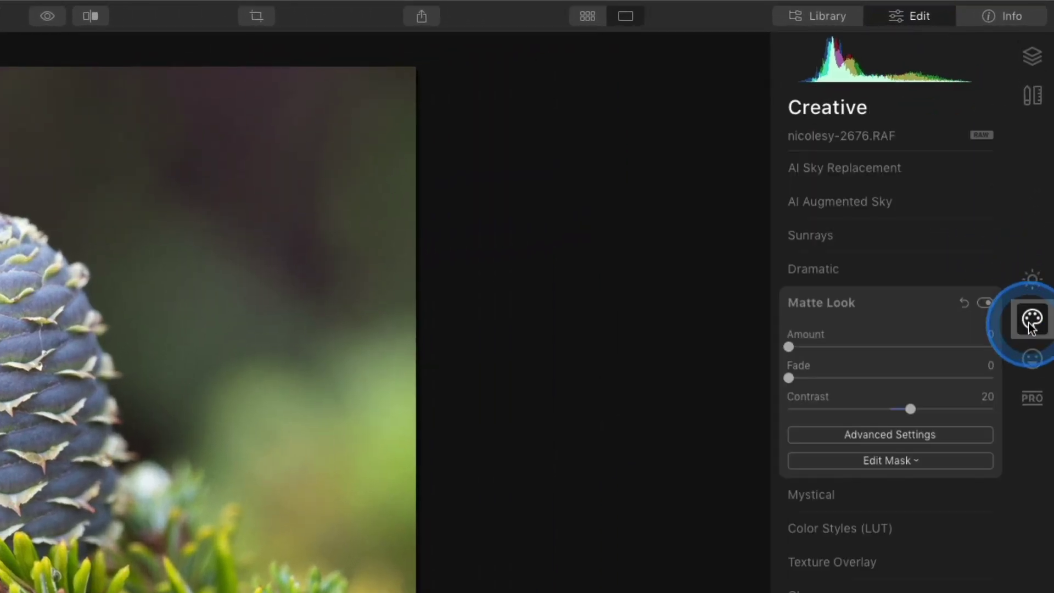
pyautogui.moveTo(789, 347); pyautogui.dragTo(887, 348)
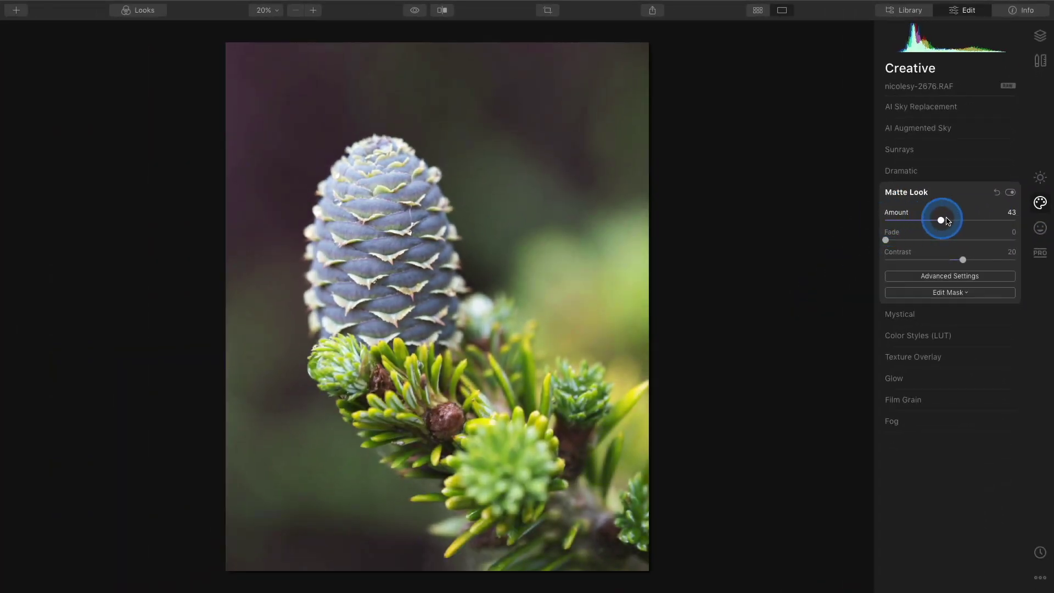
pyautogui.moveTo(945, 221); pyautogui.dragTo(972, 220)
pyautogui.moveTo(886, 239); pyautogui.dragTo(993, 263)
pyautogui.click(963, 259)
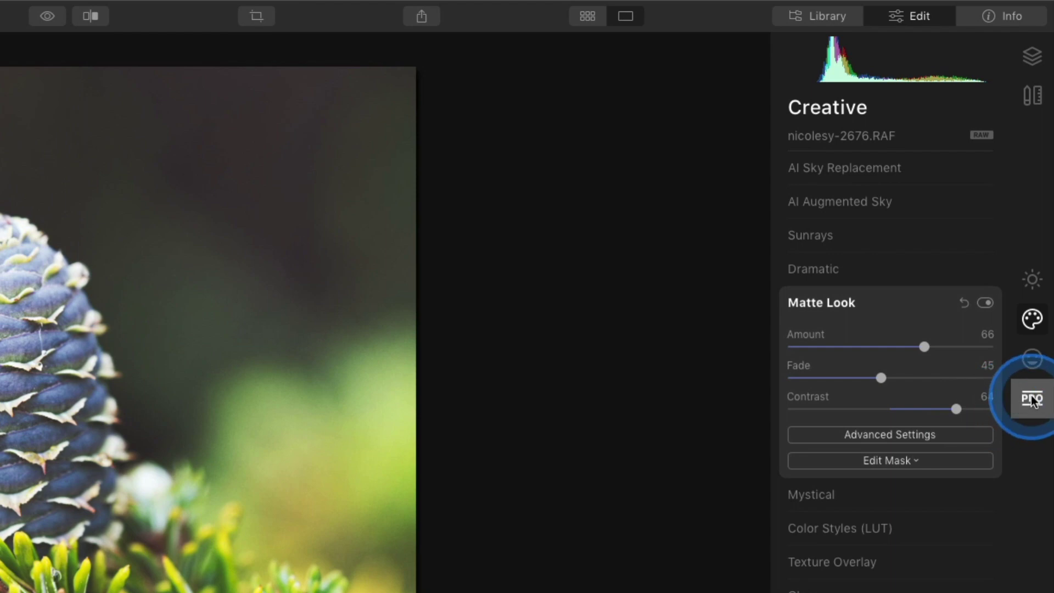
# Add a Photo Filter at Amount 22, Hue 28 and Saturation 50.
pyautogui.click(1032, 399)
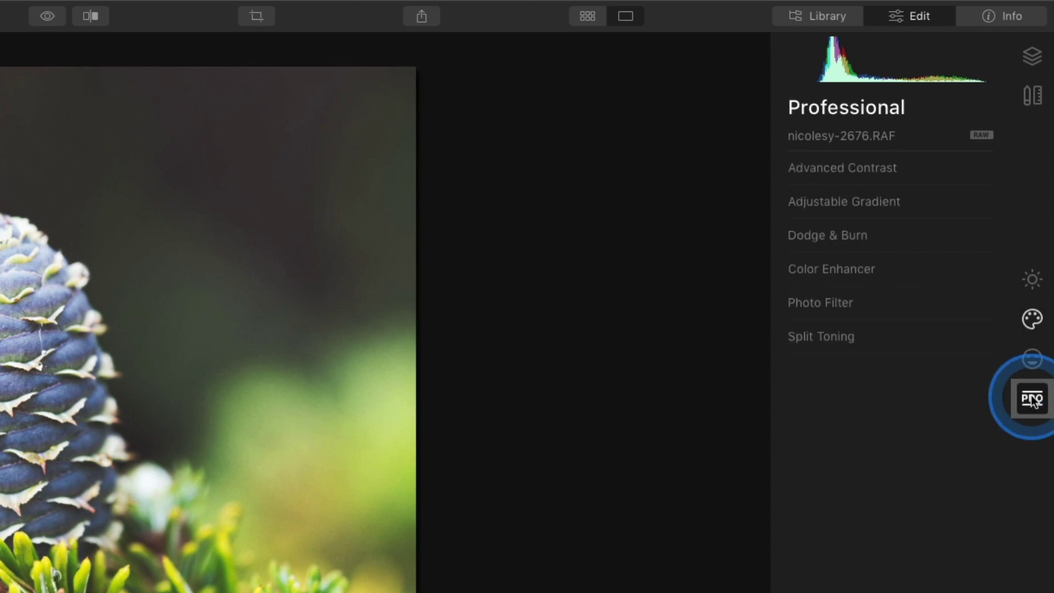
pyautogui.click(906, 305)
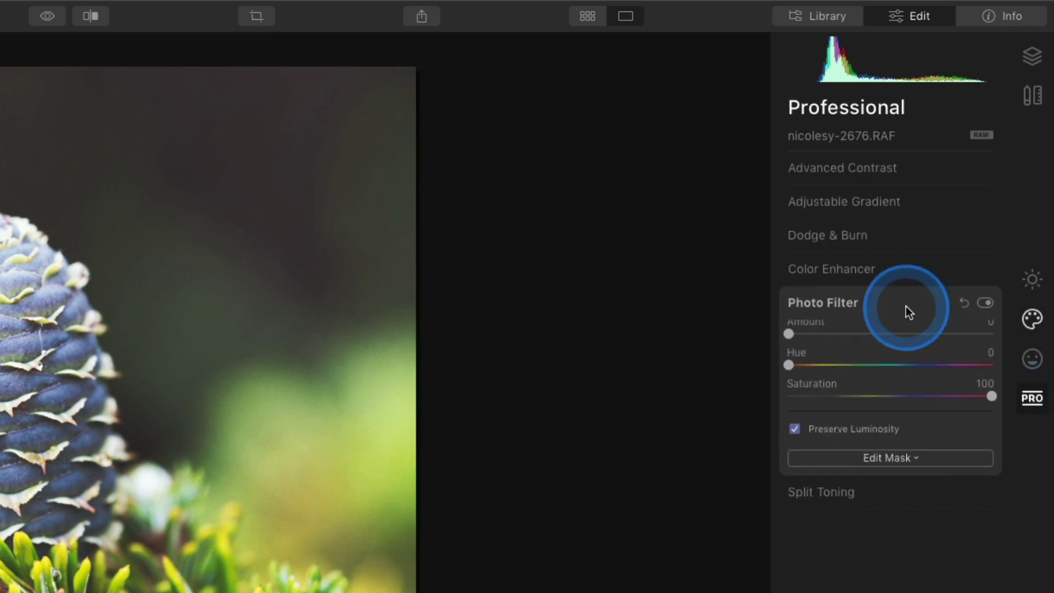
pyautogui.click(789, 343)
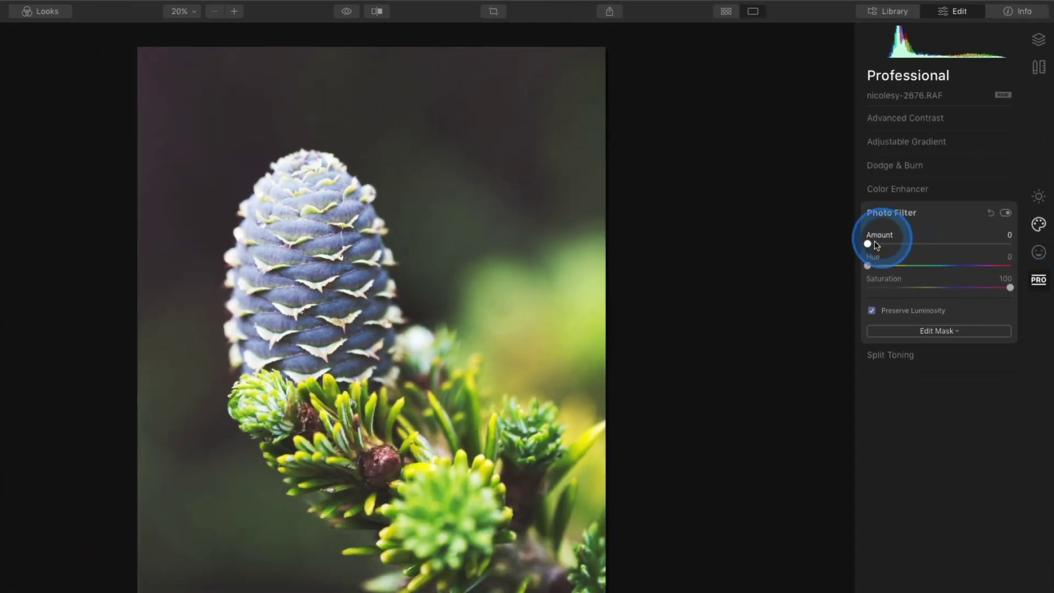
pyautogui.moveTo(874, 245); pyautogui.dragTo(896, 240)
pyautogui.moveTo(976, 253); pyautogui.dragTo(945, 267)
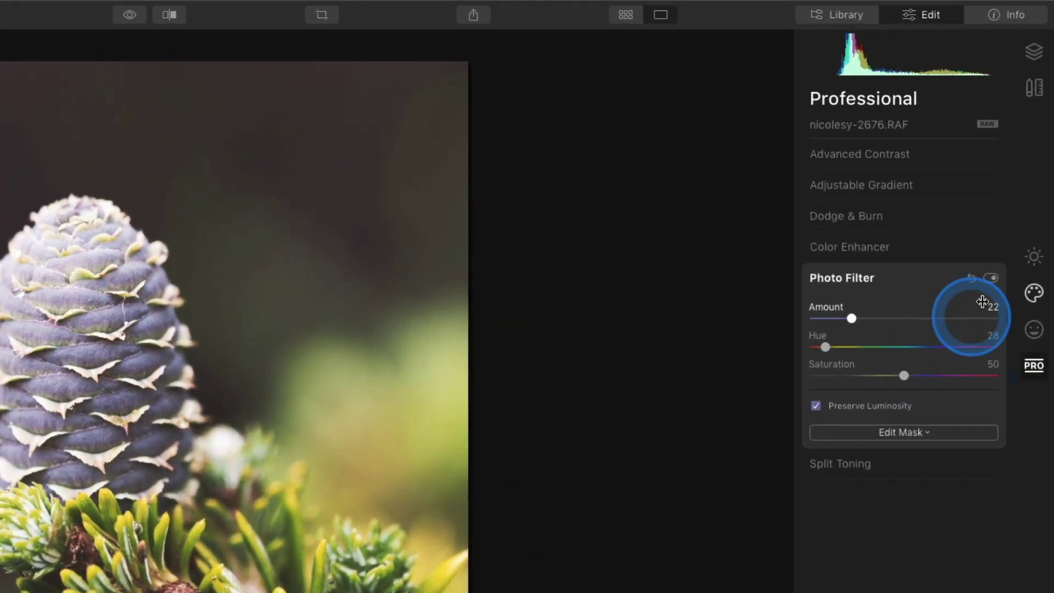
pyautogui.click(1040, 177)
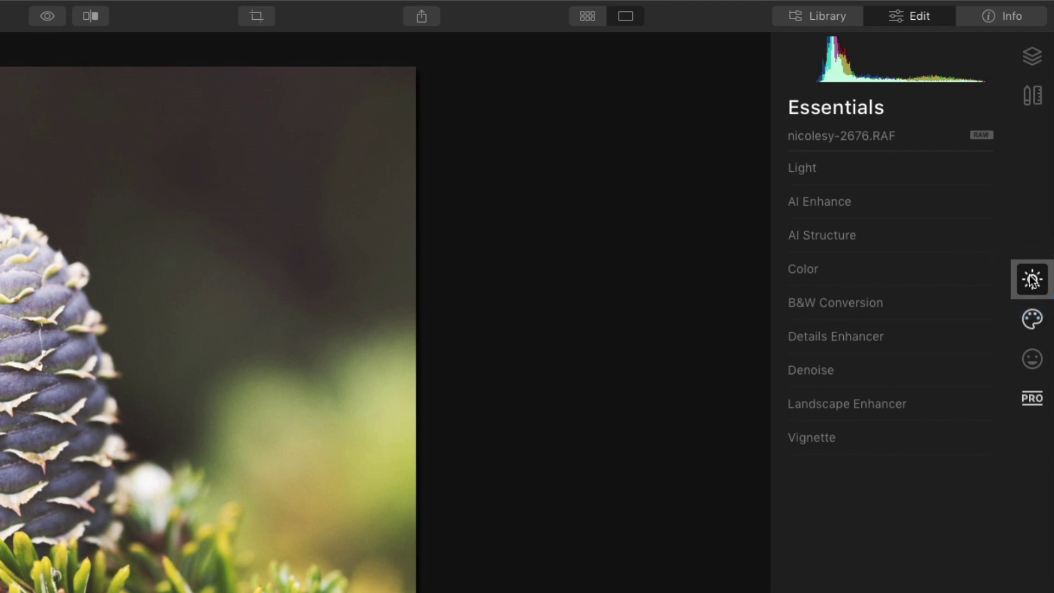
# Add two points to the Light tone curve to lift the midtones.
pyautogui.click(881, 169)
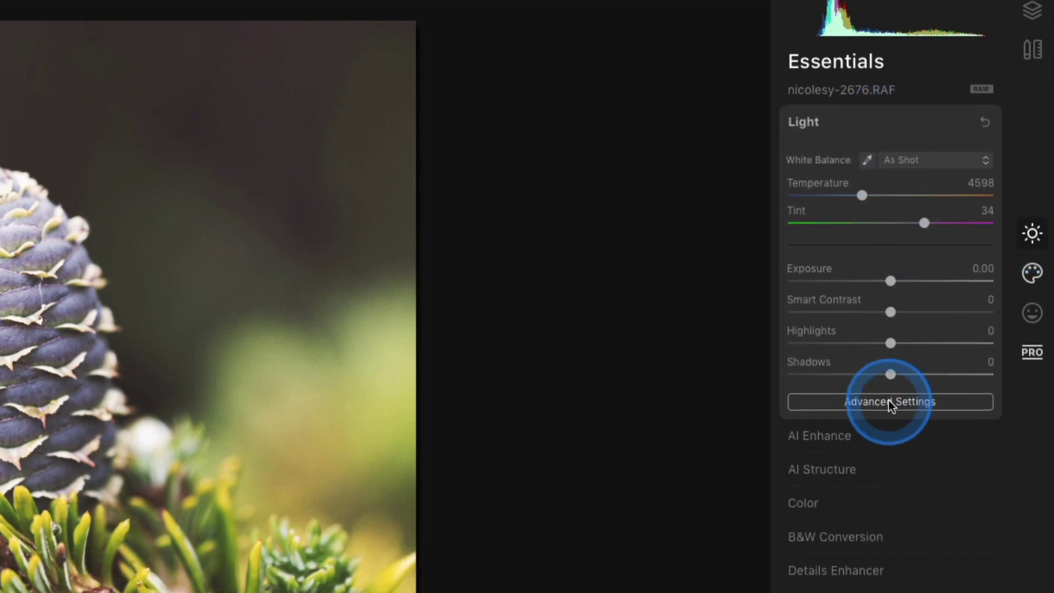
pyautogui.click(891, 447)
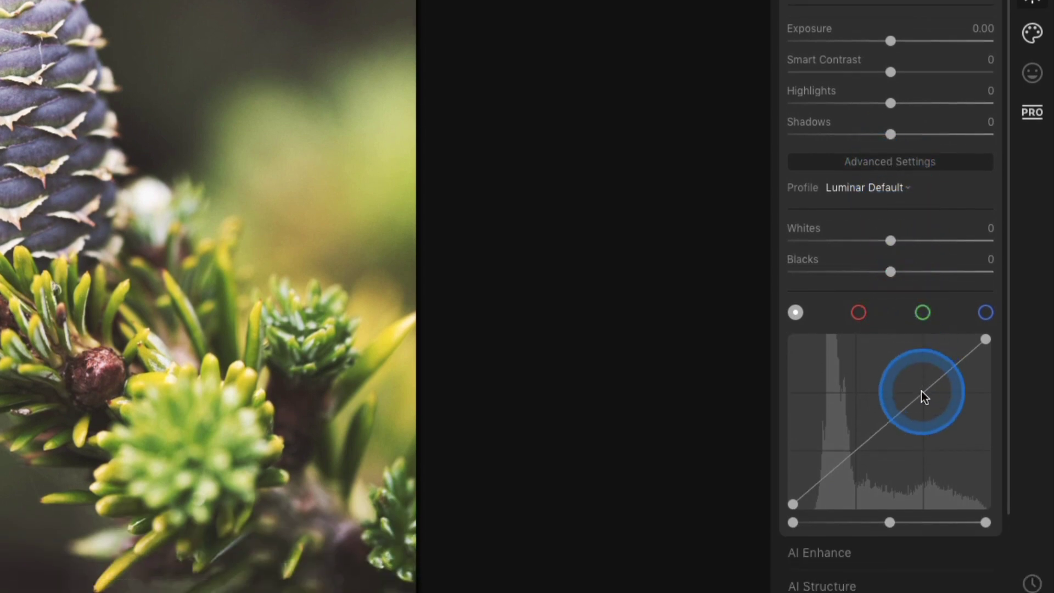
pyautogui.moveTo(923, 396); pyautogui.dragTo(919, 386)
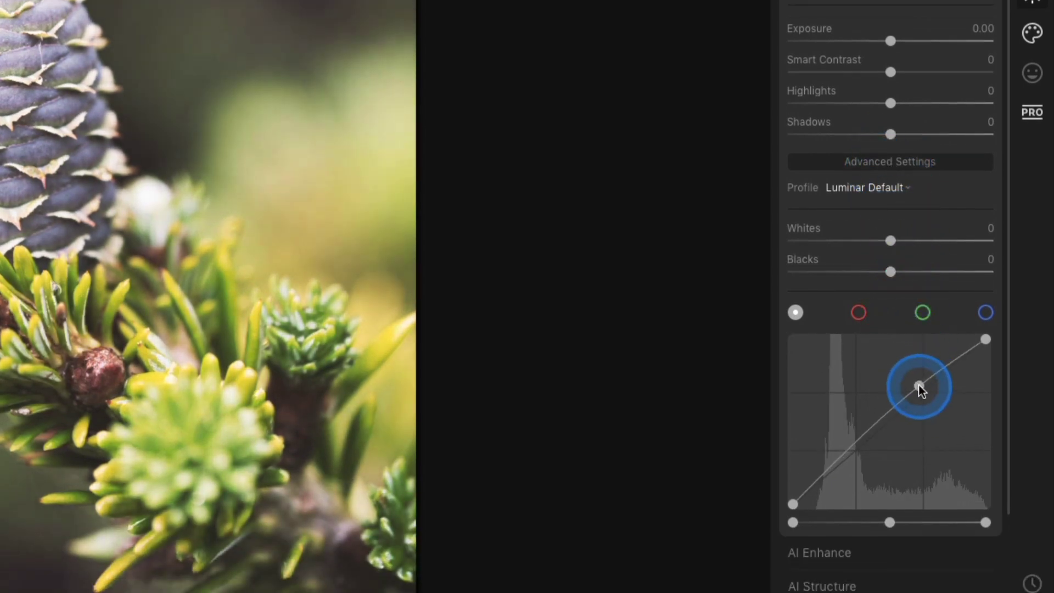
pyautogui.click(854, 450)
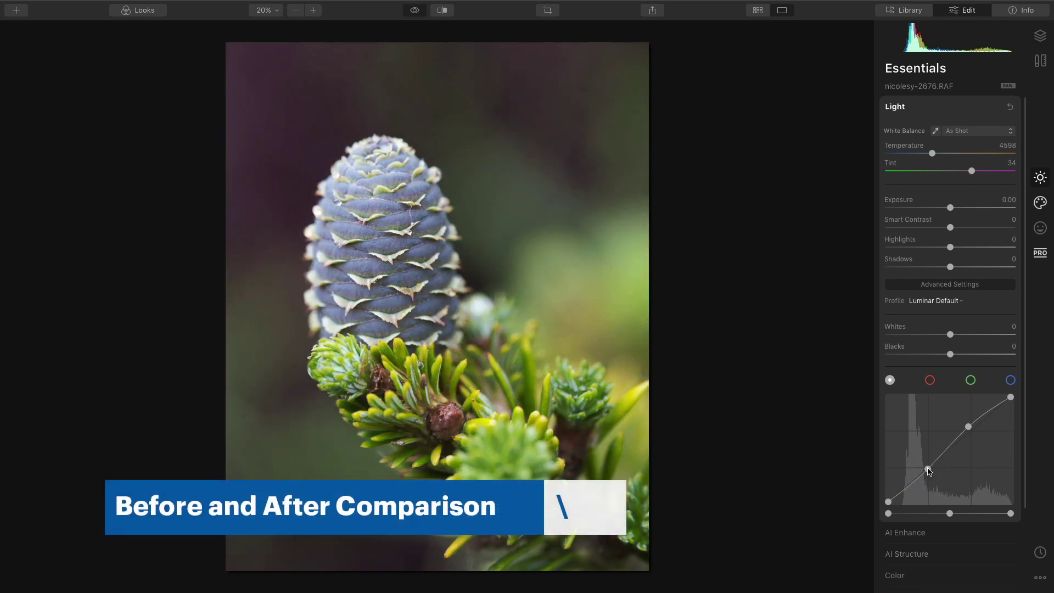
# Compare against the original photo, then lower Highlights to -39.
pyautogui.press('\\')
pyautogui.press('\\')
pyautogui.click(935, 394)
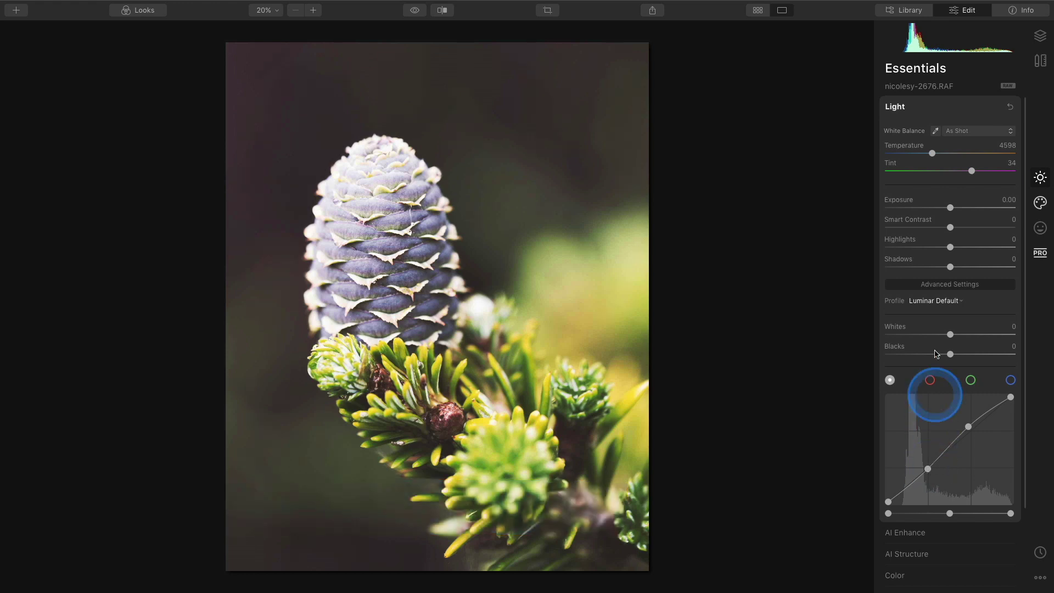
pyautogui.moveTo(949, 246); pyautogui.dragTo(909, 255)
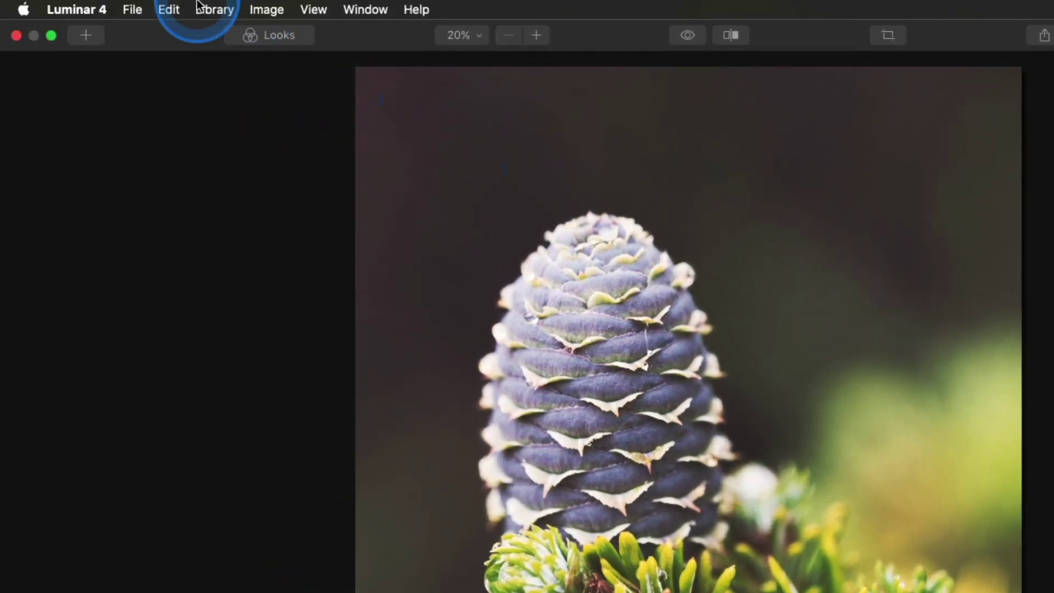
# Copy the pine-cone photo's adjustments, open the neutral HALD image in Edit, and bring up export options.
pyautogui.click(170, 9)
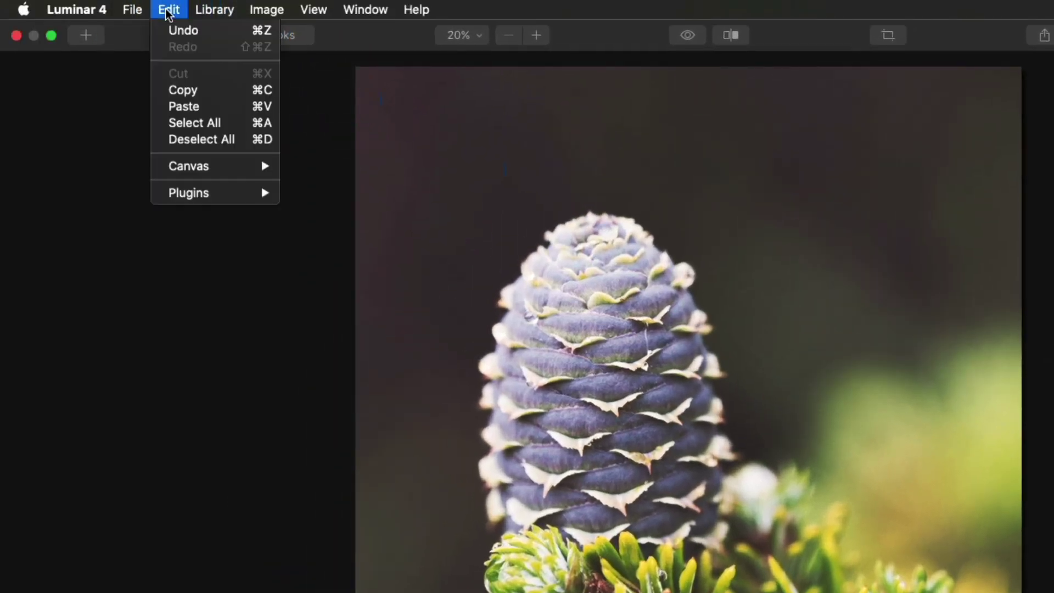
pyautogui.click(220, 89)
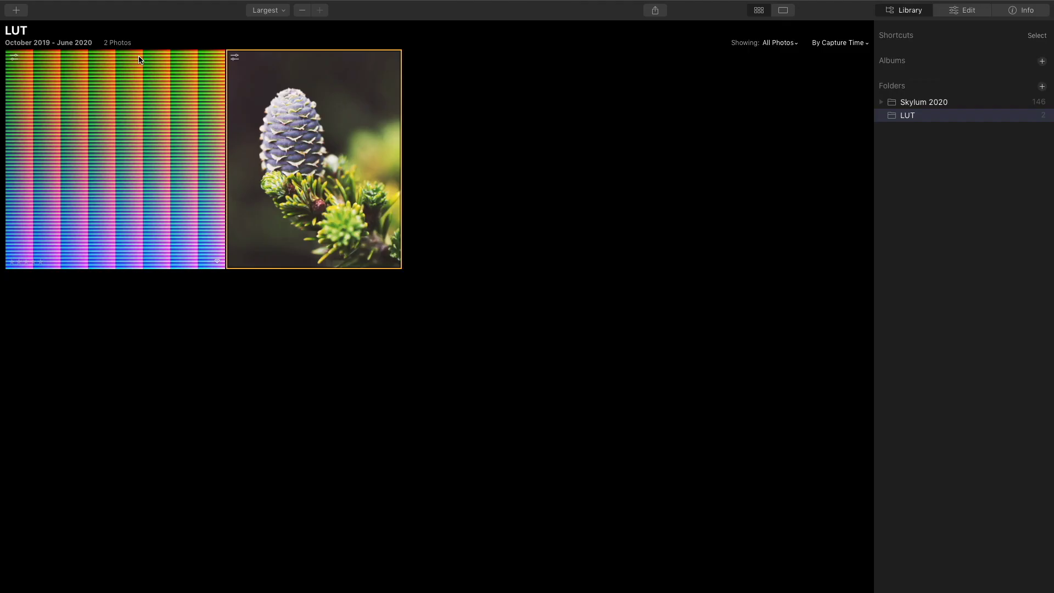
pyautogui.click(139, 81)
pyautogui.doubleClick(142, 103)
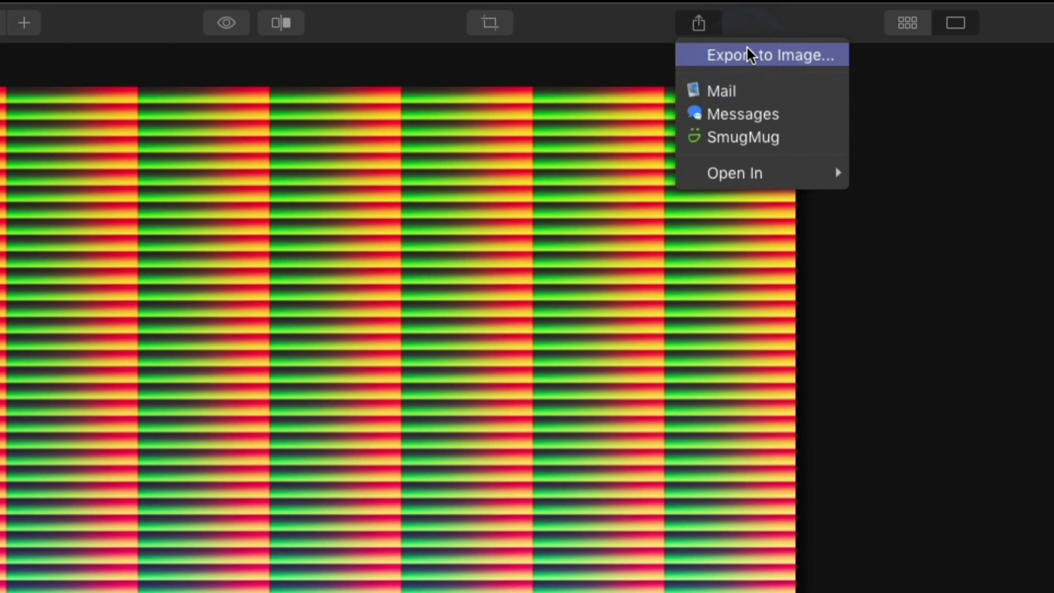
pyautogui.click(747, 51)
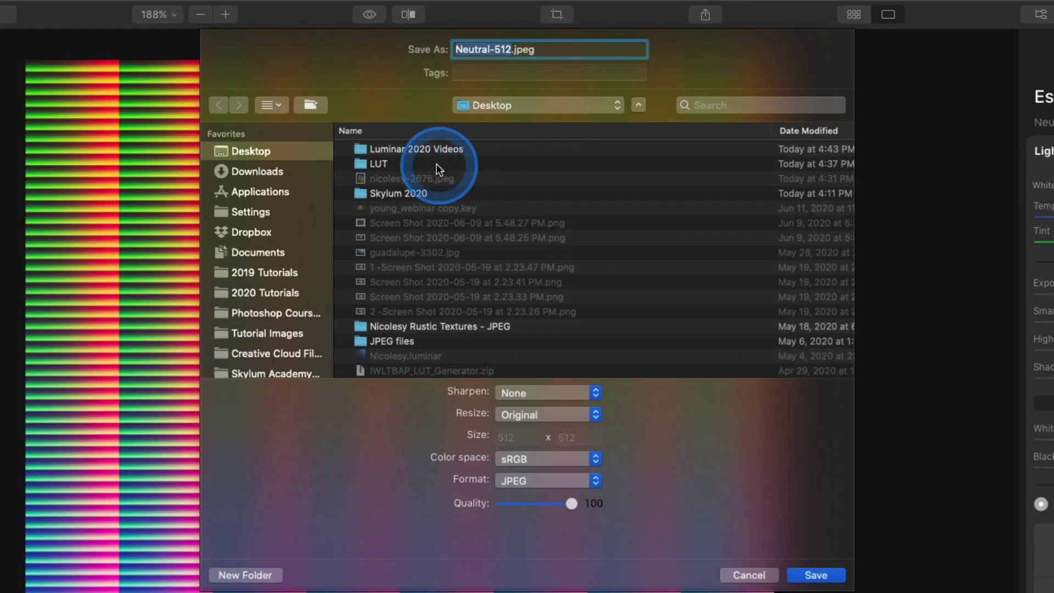
# Target the LUT folder and name the exported file nicolesy_lut.
pyautogui.doubleClick(437, 163)
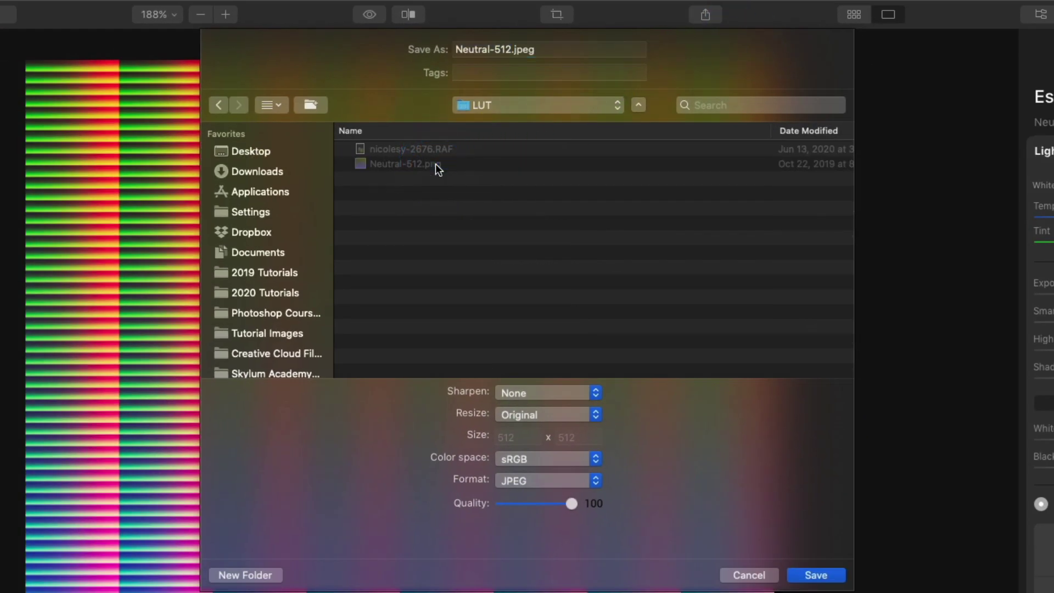
pyautogui.click(479, 51)
pyautogui.write('nicoles')
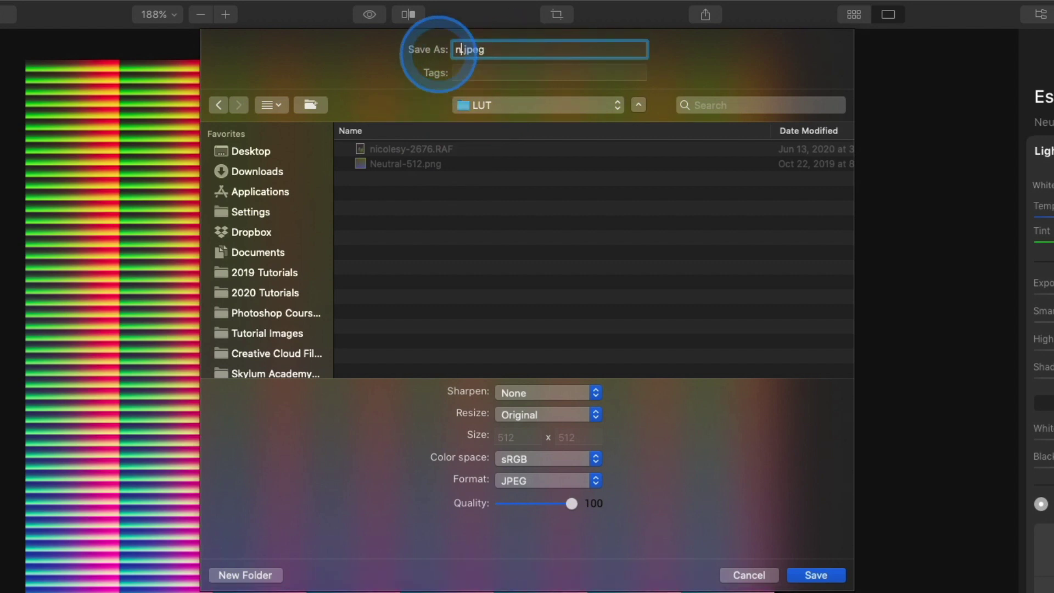
pyautogui.write('y_l')
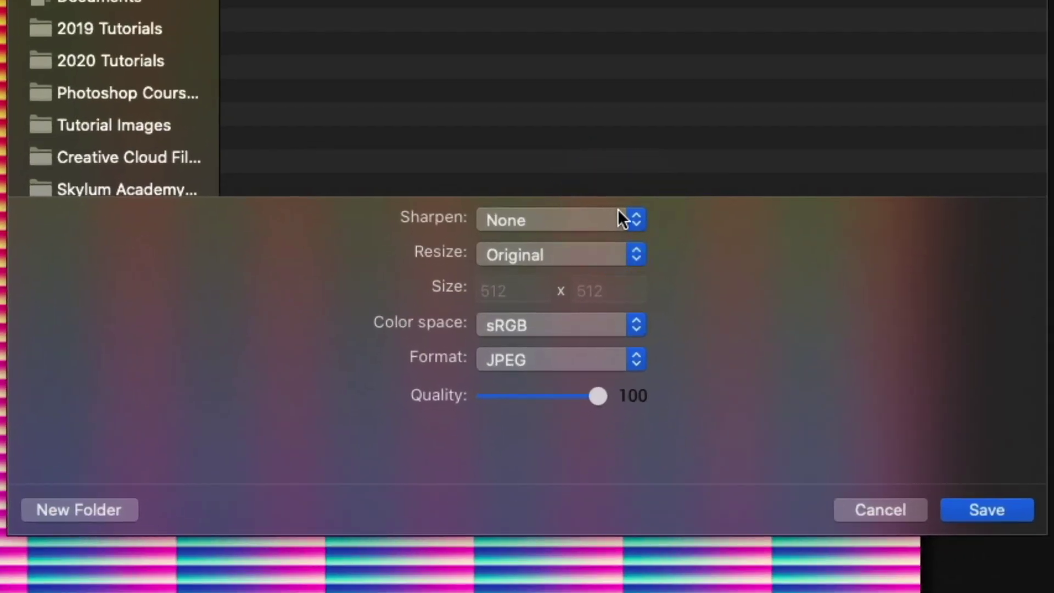
# Save the export with sharpening off, original 512 x 512 size, sRGB and PNG format.
pyautogui.click(617, 210)
pyautogui.click(619, 219)
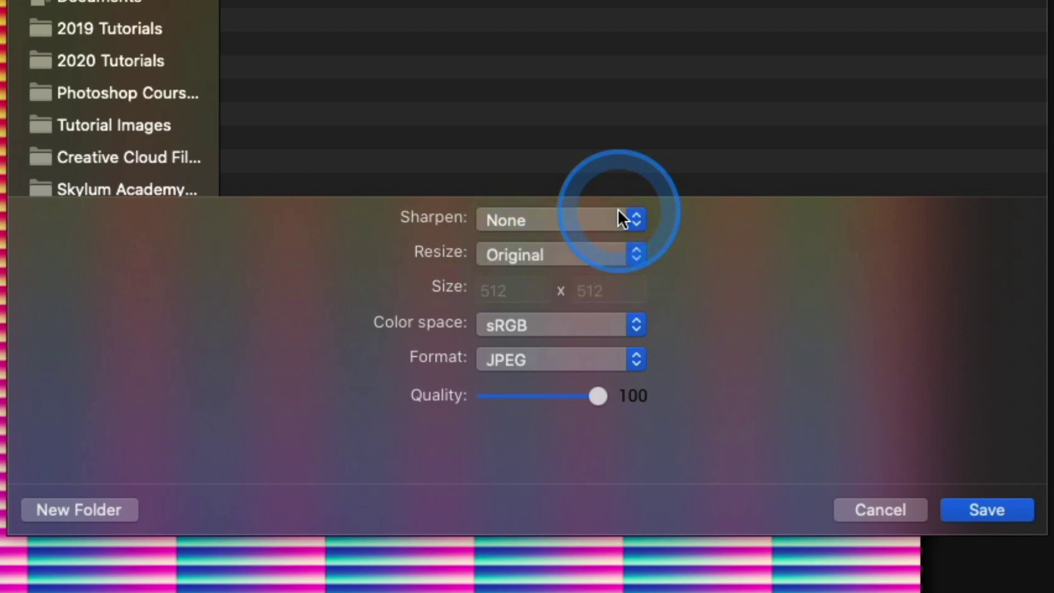
pyautogui.click(621, 255)
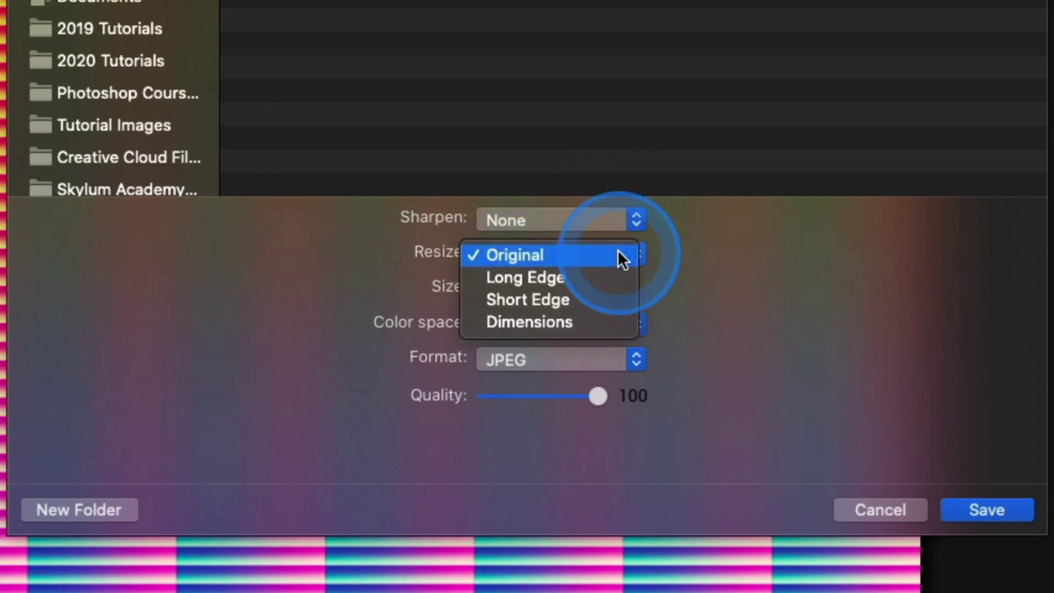
pyautogui.click(618, 252)
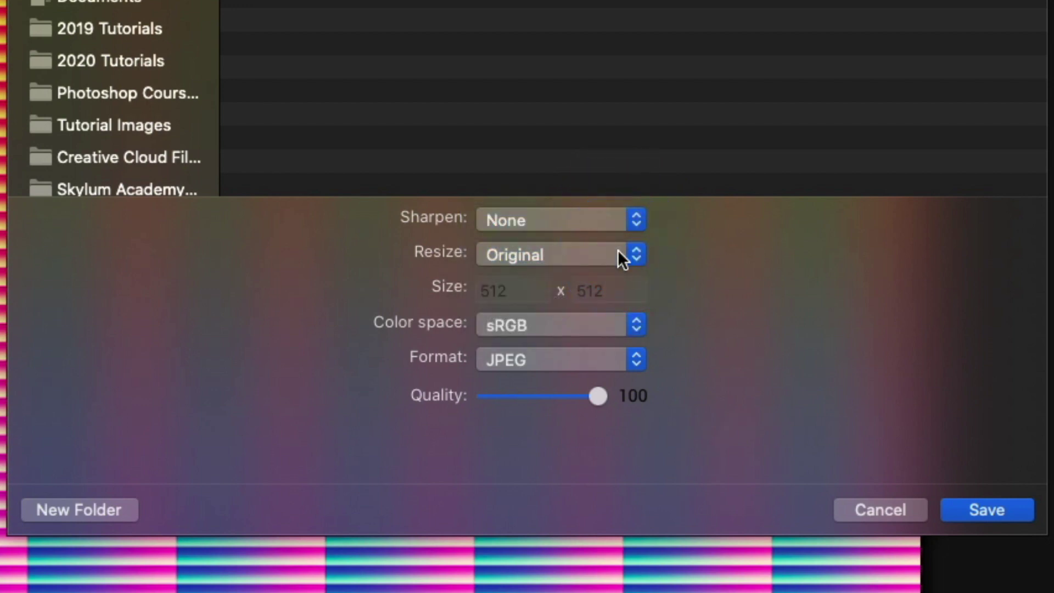
pyautogui.click(616, 323)
pyautogui.click(615, 324)
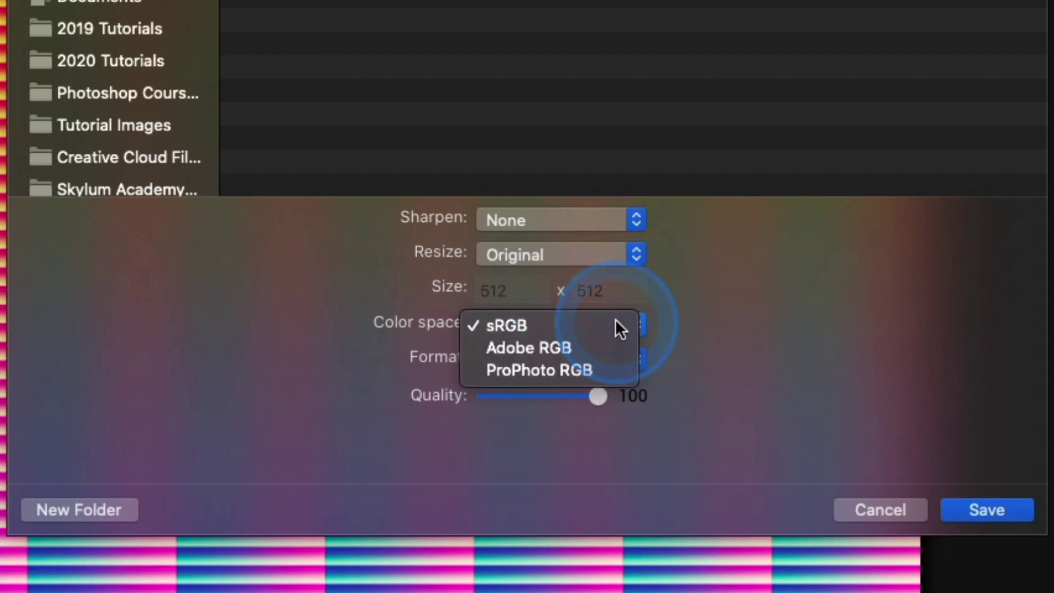
pyautogui.click(603, 354)
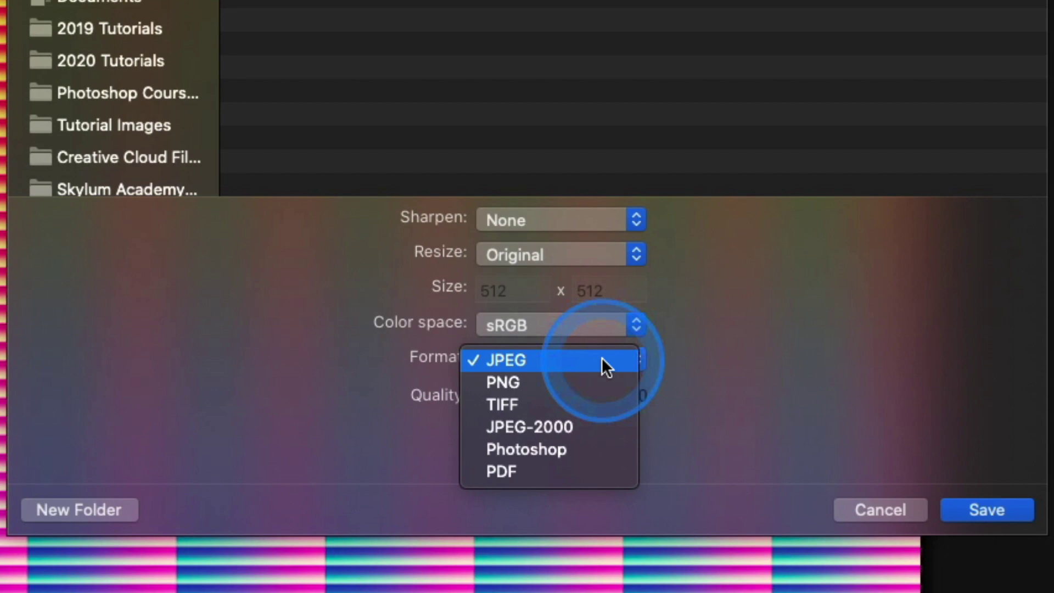
pyautogui.click(611, 373)
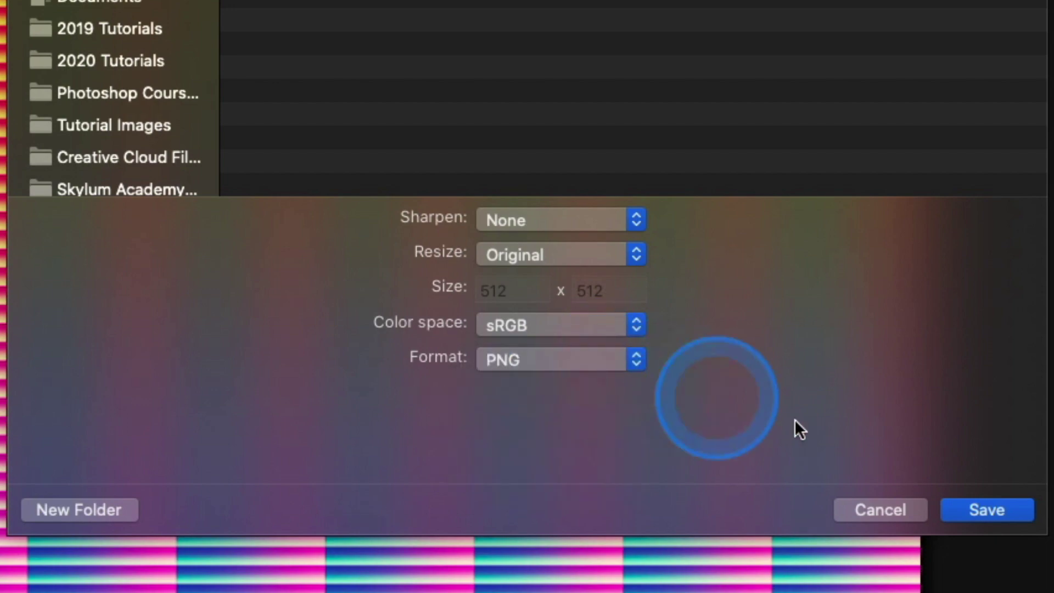
pyautogui.click(1010, 512)
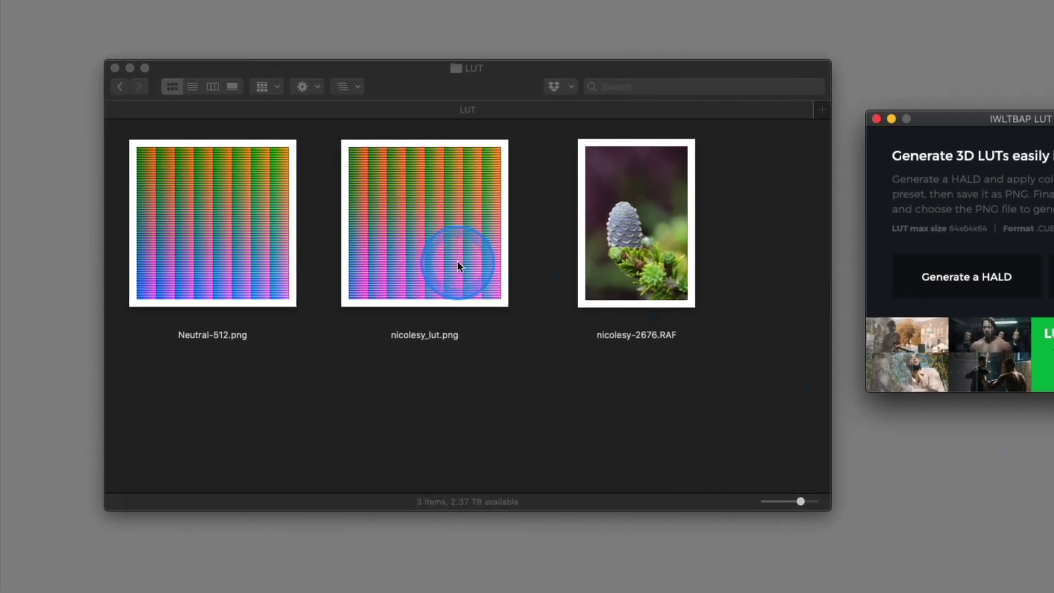
# Convert nicolesy_lut.png into nicolesy_lut.cube with the LUT Generator's Convert to CUBE.
pyautogui.click(310, 242)
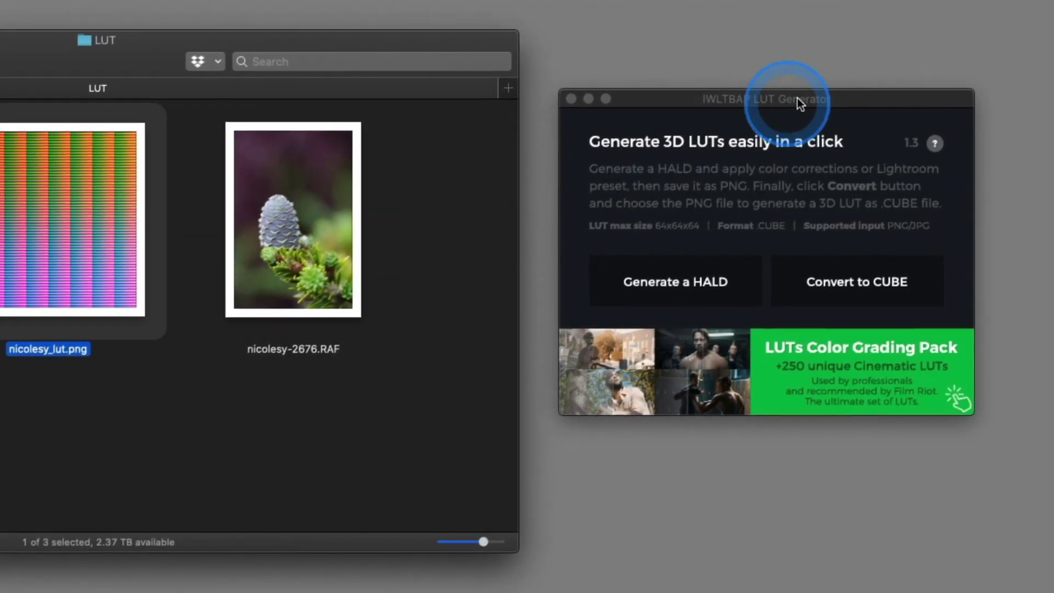
pyautogui.click(732, 89)
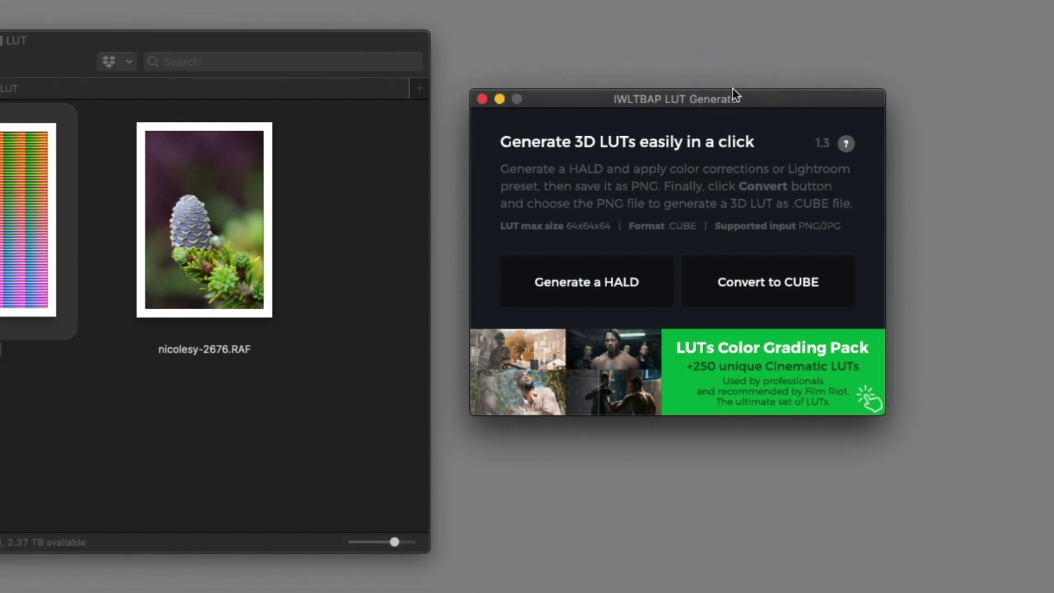
pyautogui.click(762, 279)
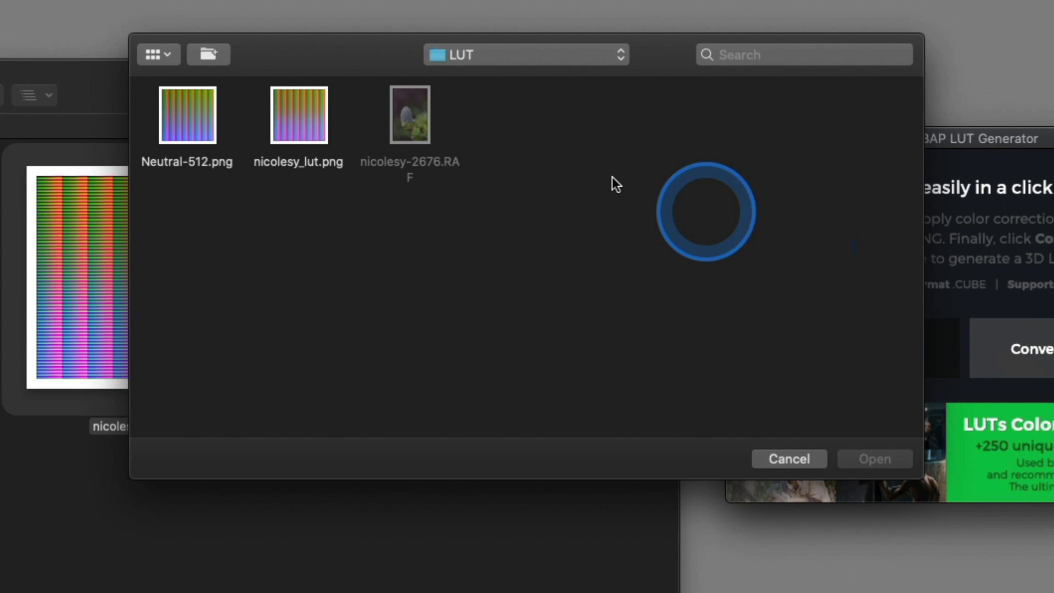
pyautogui.click(314, 124)
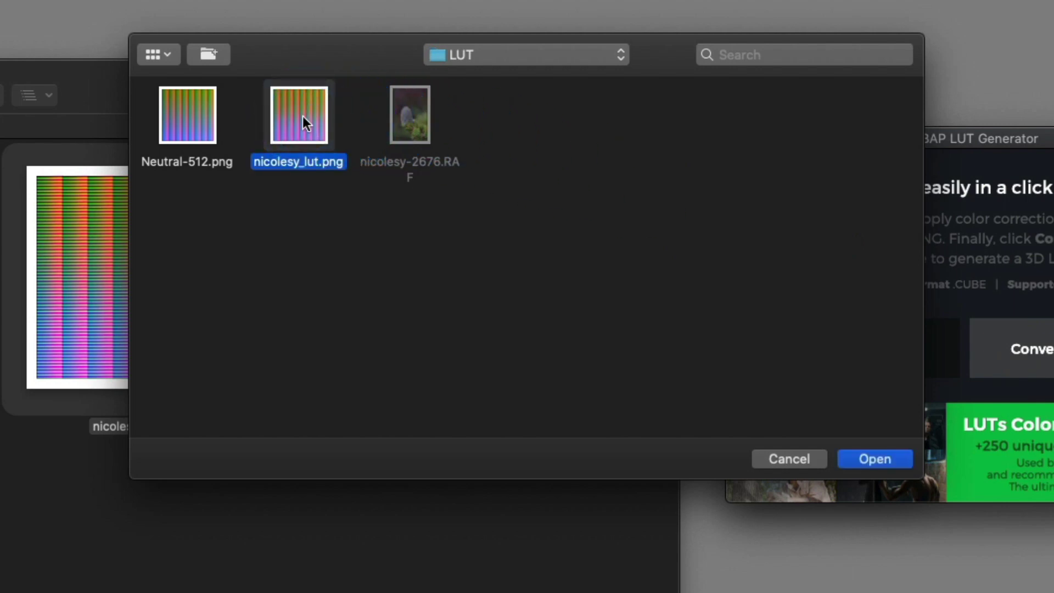
pyautogui.click(873, 458)
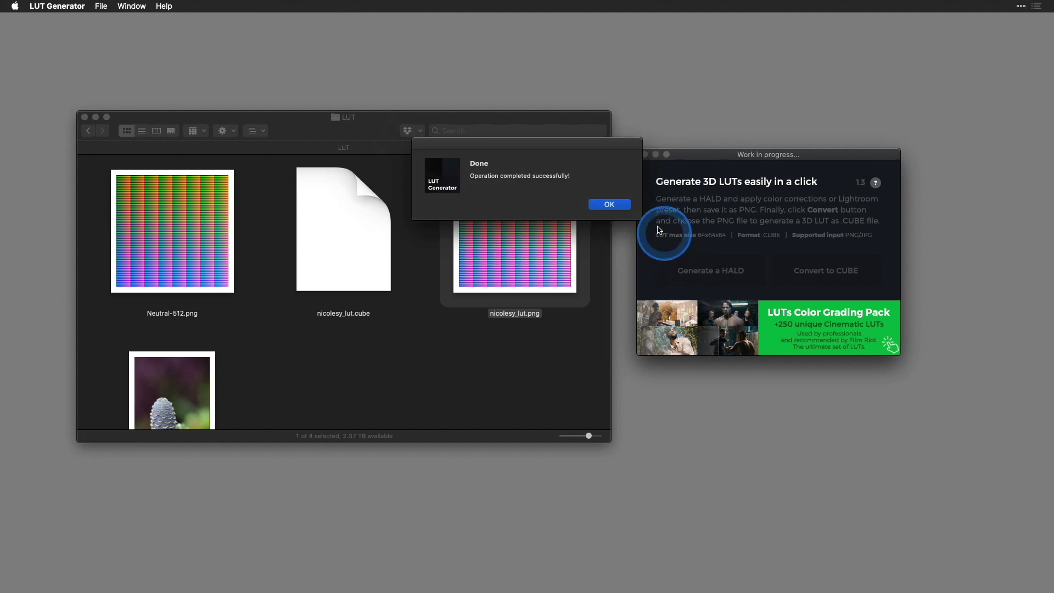
pyautogui.click(624, 207)
pyautogui.click(338, 253)
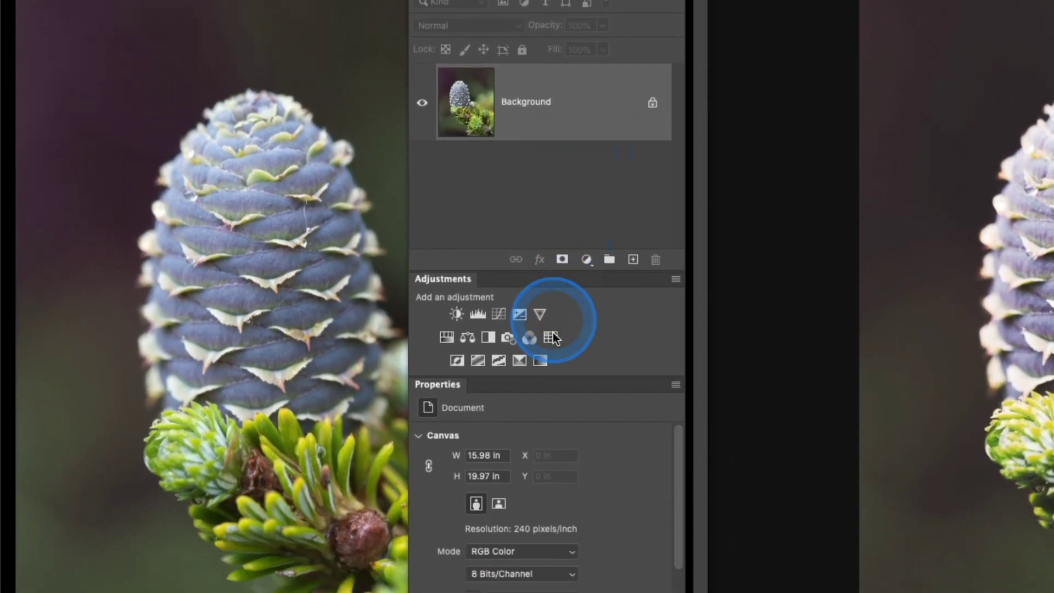
# Add a Color Lookup layer loading nicolesy_lut.cube and hide panels to compare with Luminar.
pyautogui.click(551, 337)
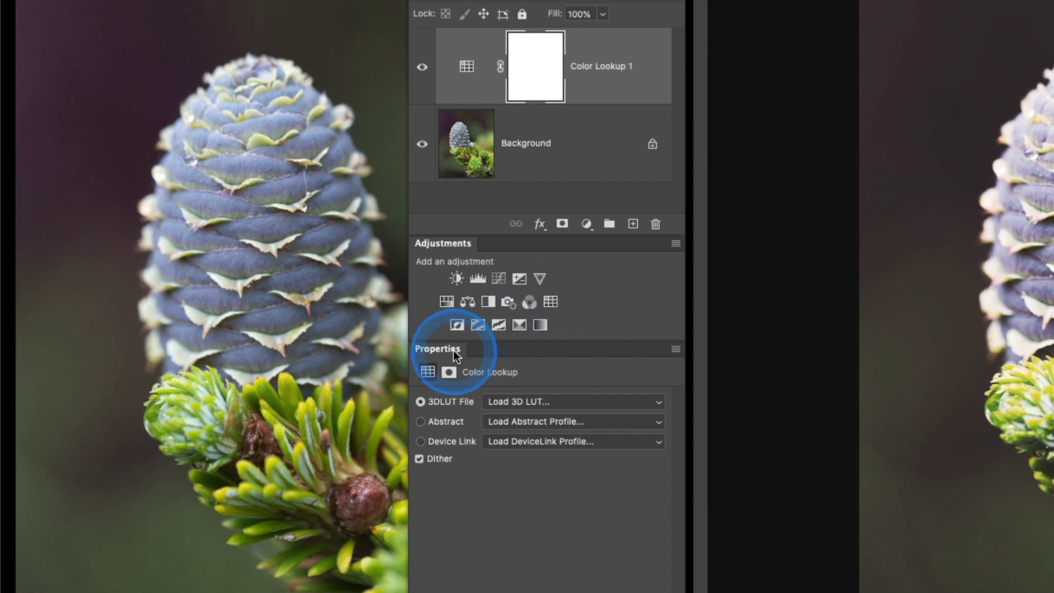
pyautogui.click(514, 402)
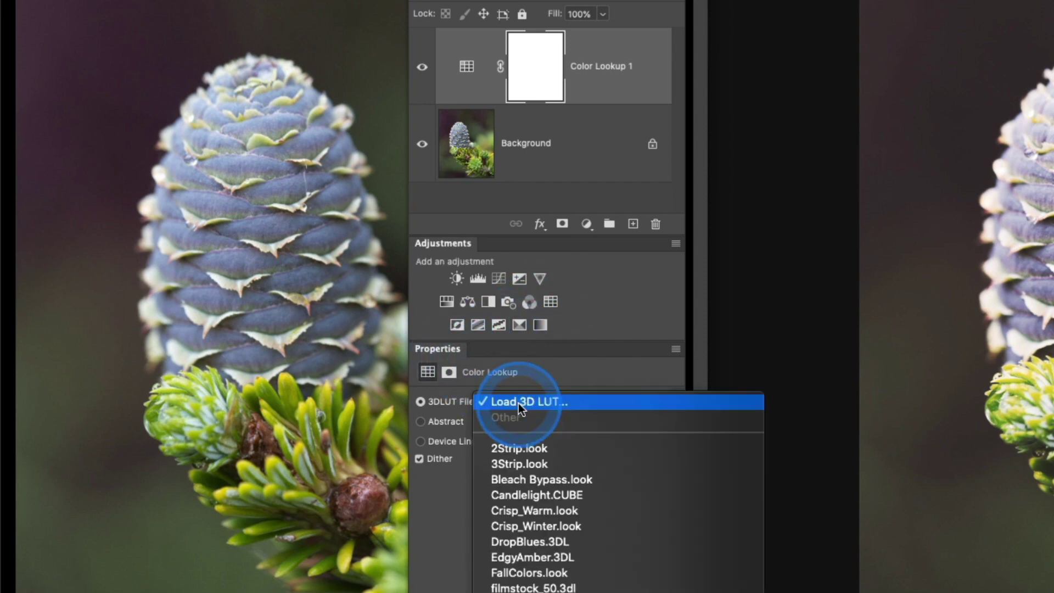
pyautogui.click(518, 402)
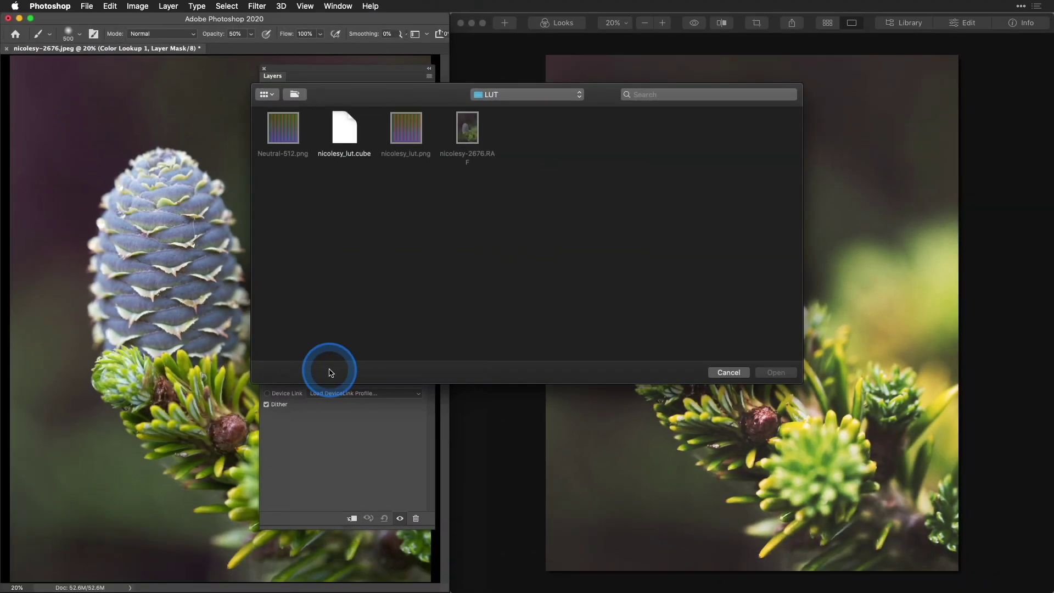
pyautogui.click(346, 131)
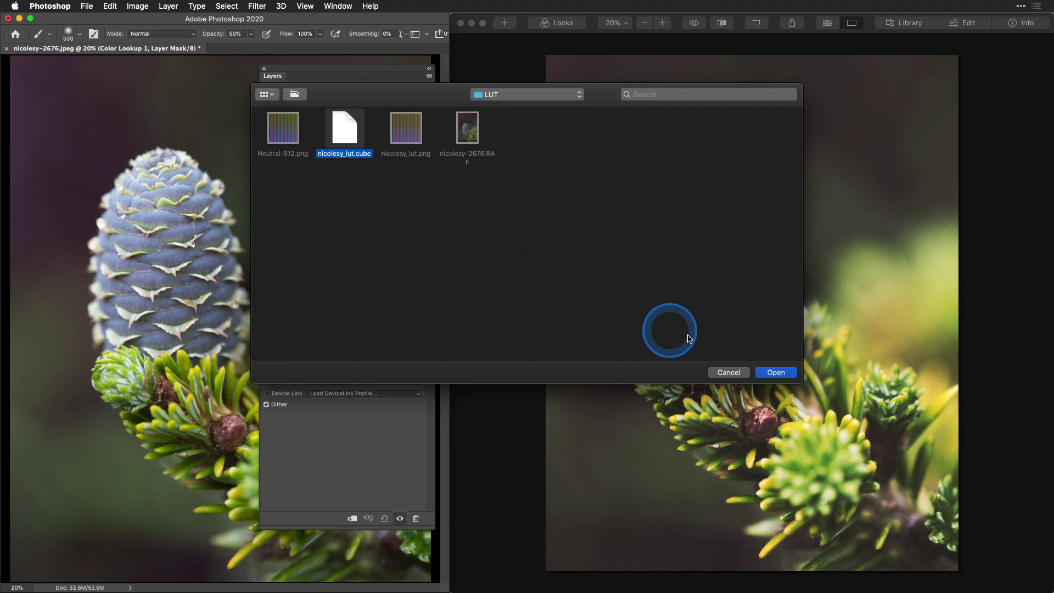
pyautogui.click(773, 373)
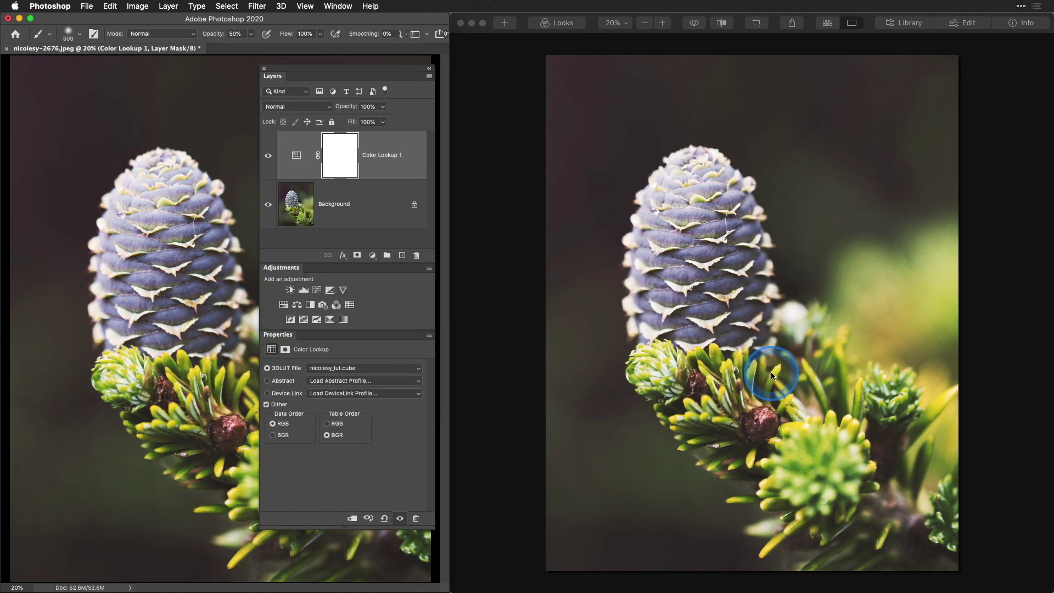
pyautogui.press('Tab')
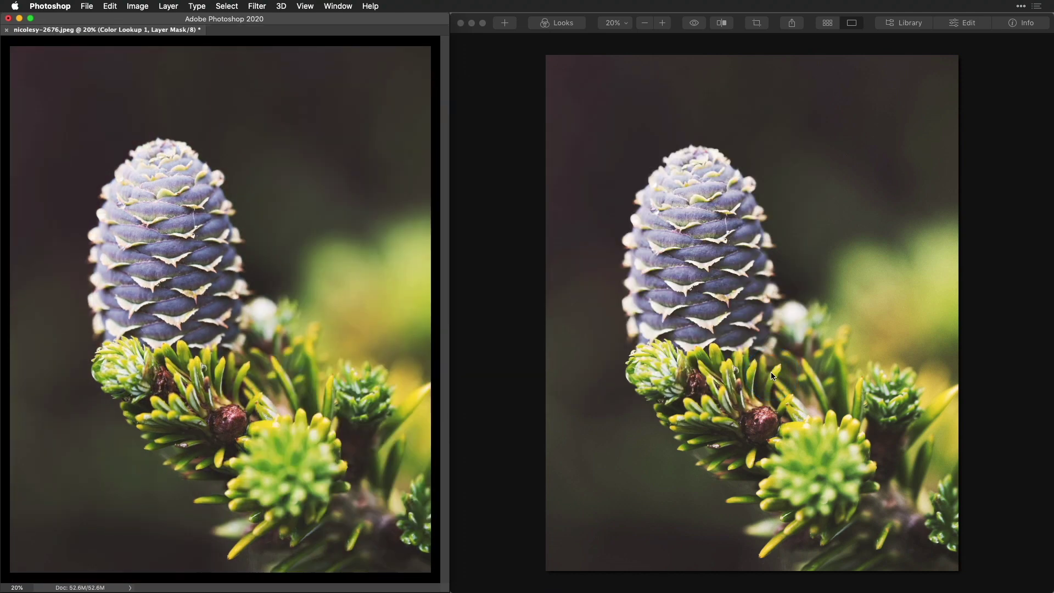